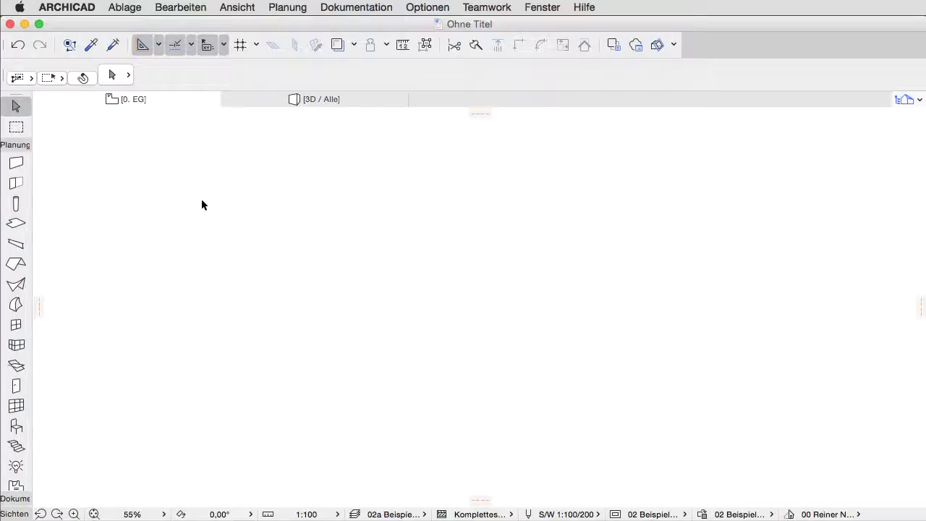
Open the Bibliothekenmanager via Ablage > Bibliotheken und Objekte
click(128, 7)
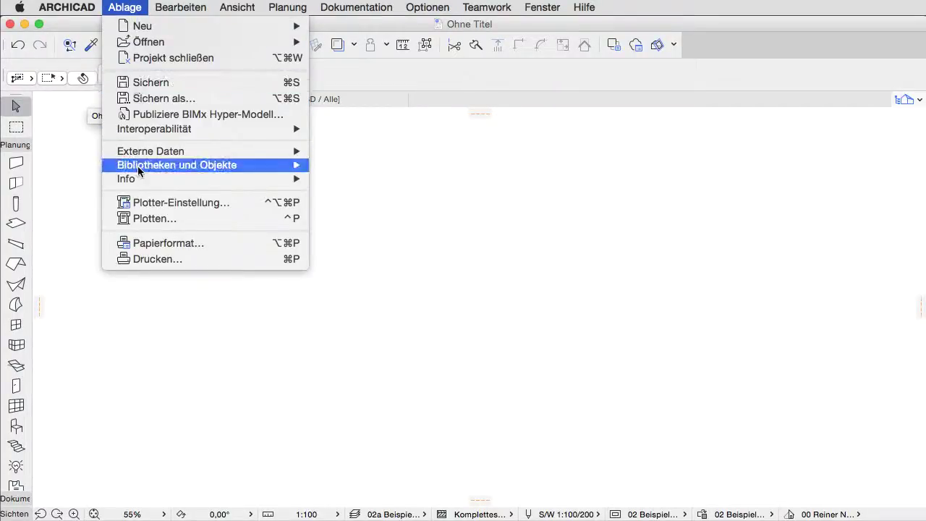
mouse_move(215, 171)
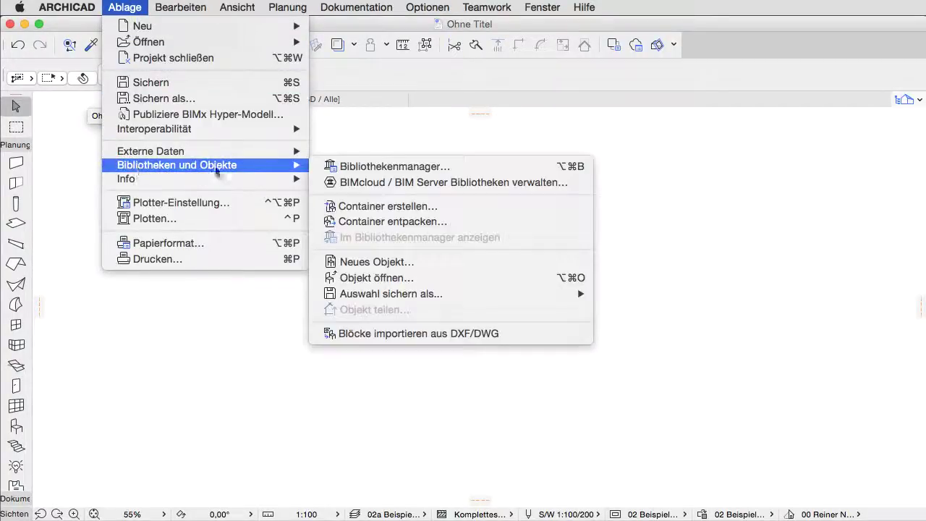
click(447, 168)
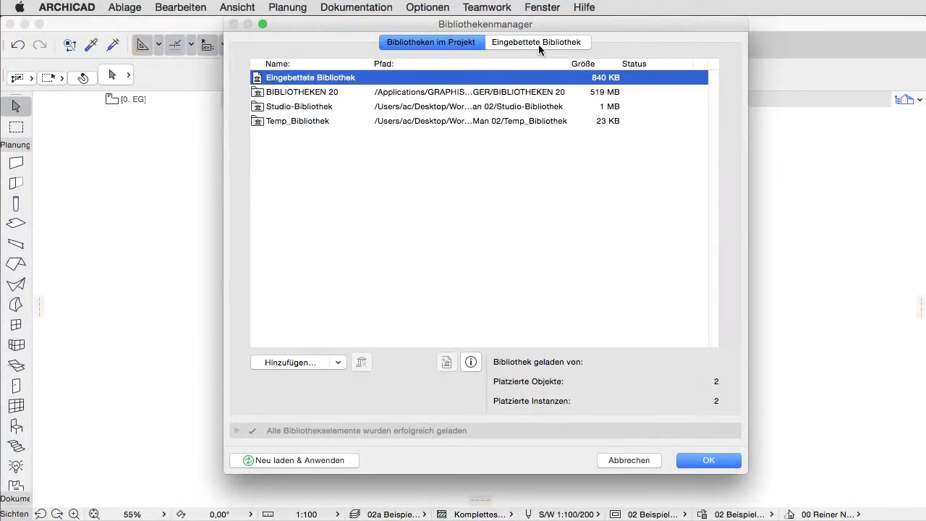
In the Eingebettete Bibliothek, expand GSM and Texturen and select 03 Treppen > Treppen_01.gsm
click(538, 43)
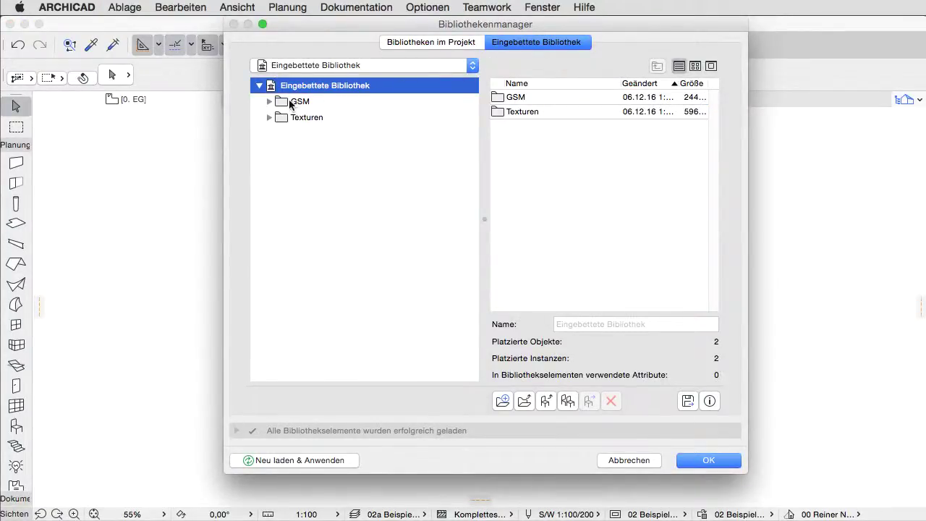
click(269, 102)
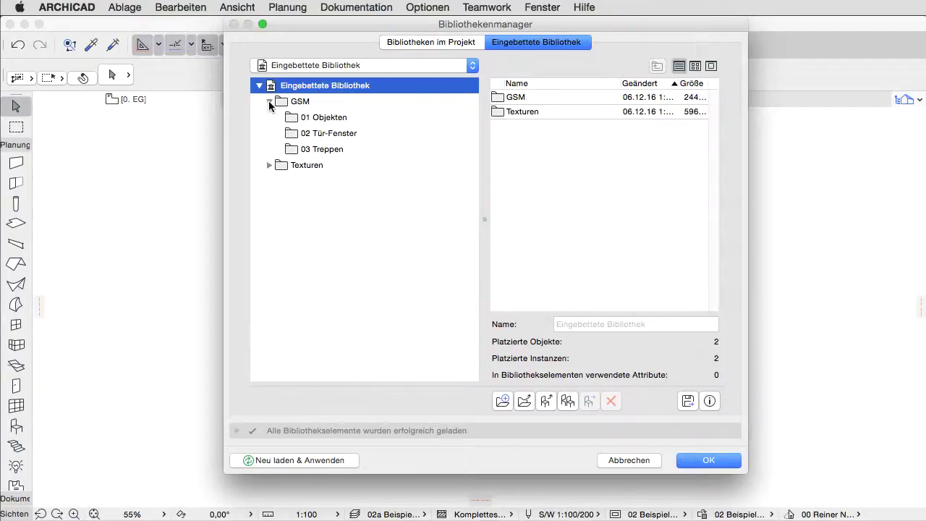
click(269, 166)
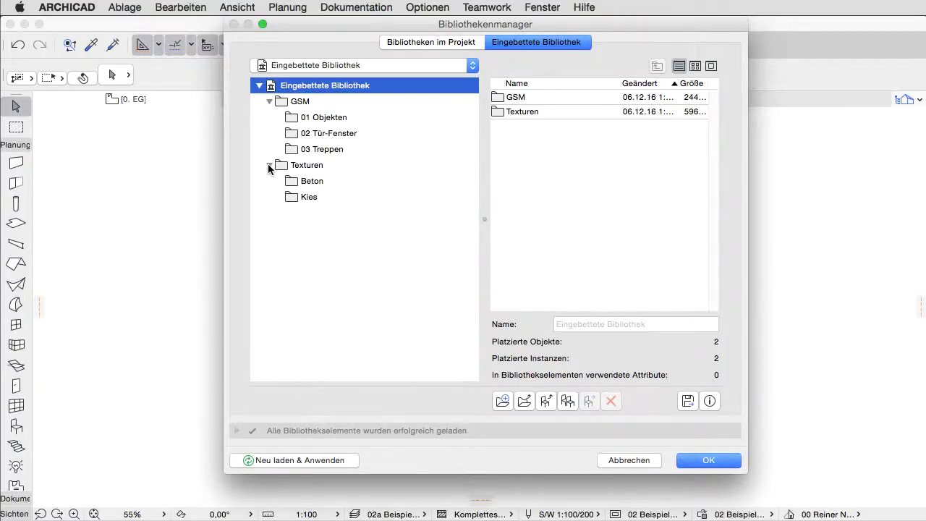
click(352, 122)
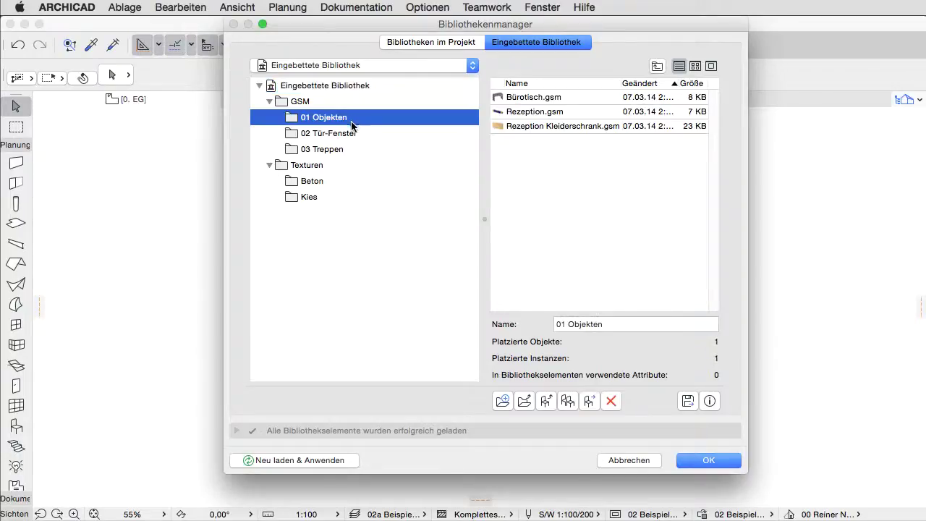
click(347, 150)
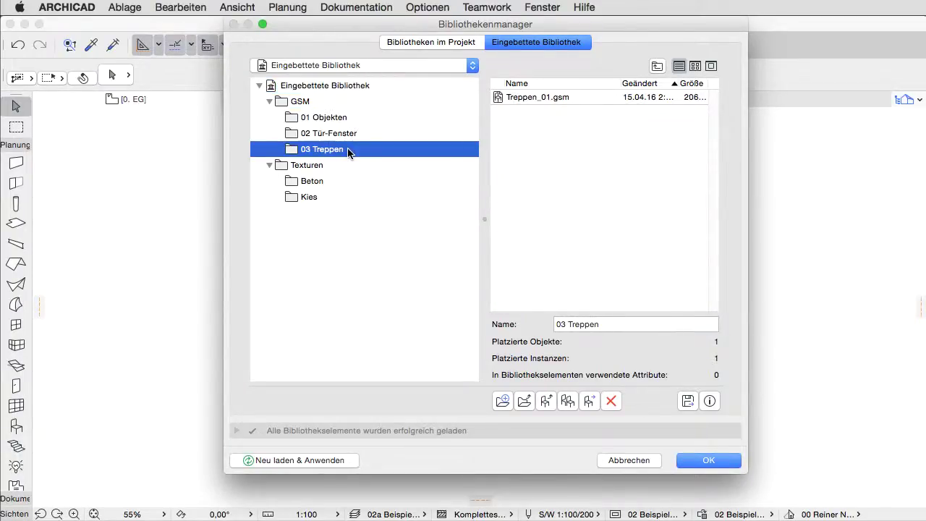
click(529, 99)
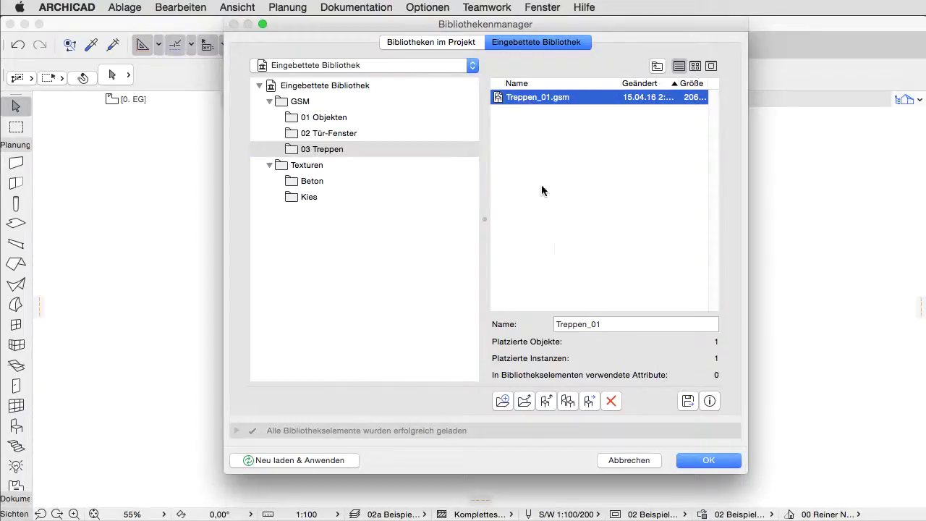
Rename Treppen_01.gsm to Treppen-20.gsm
click(611, 324)
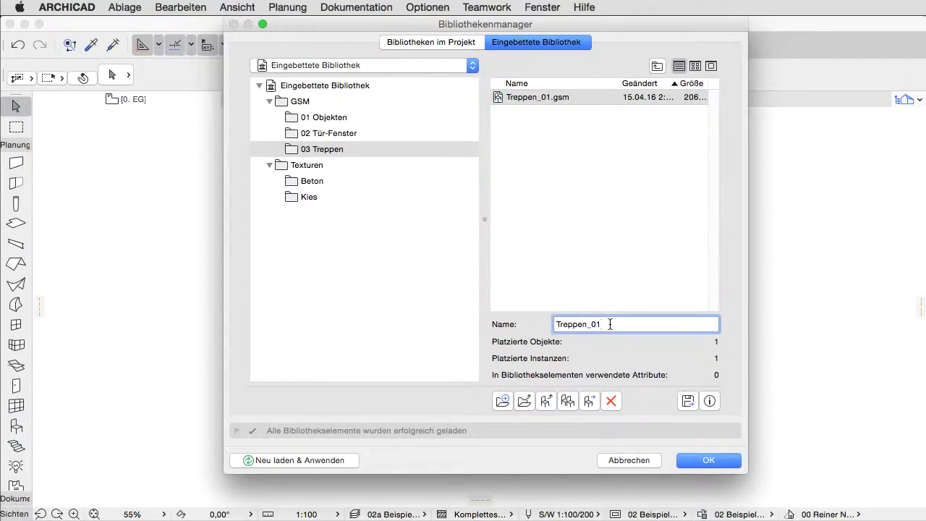
drag(614, 324, 588, 324)
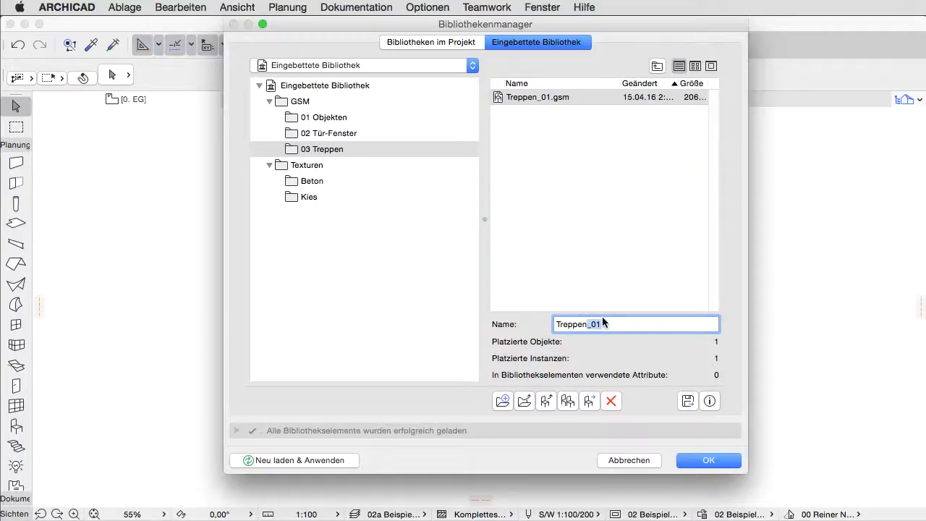
text(-20)
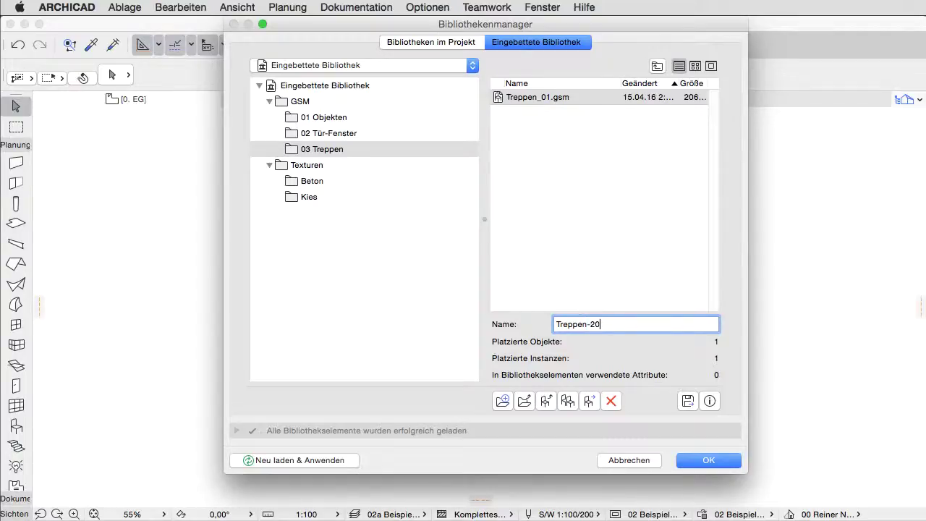
click(568, 224)
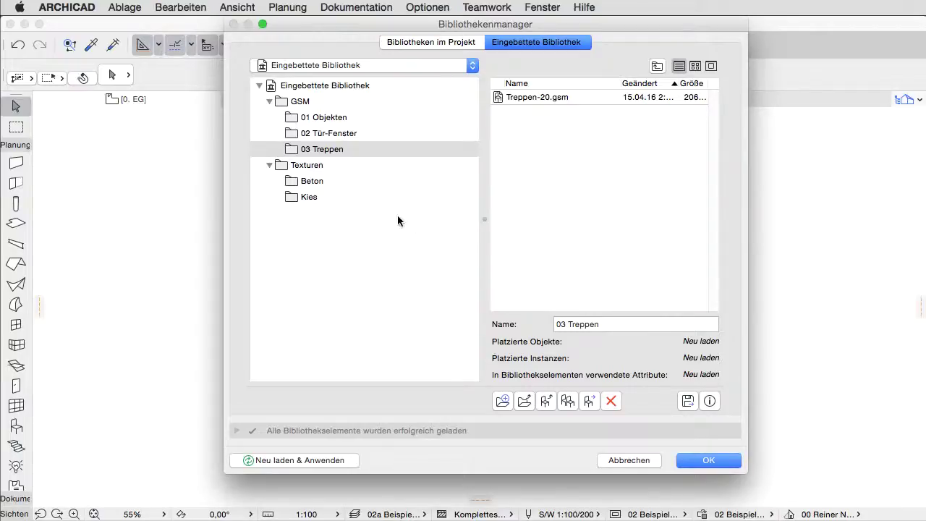
Create a subfolder named Holz inside the Texturen folder
click(335, 165)
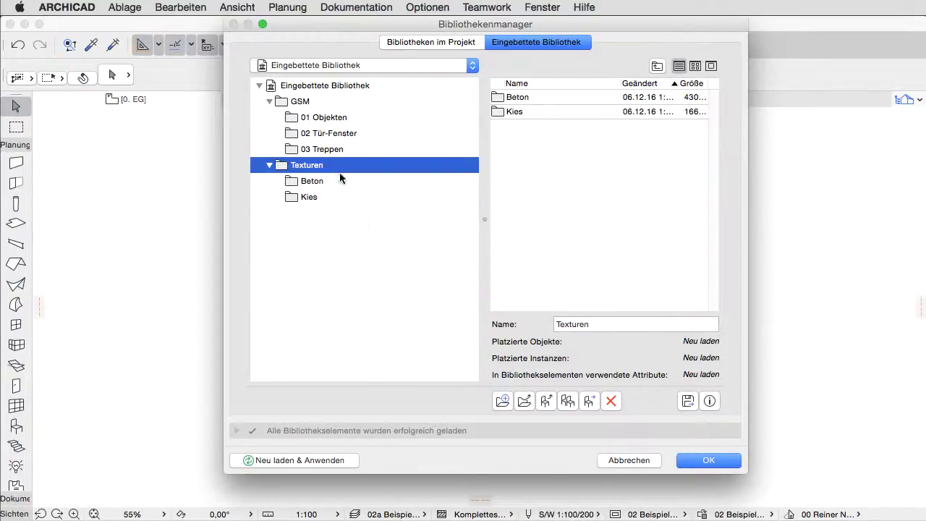
click(503, 401)
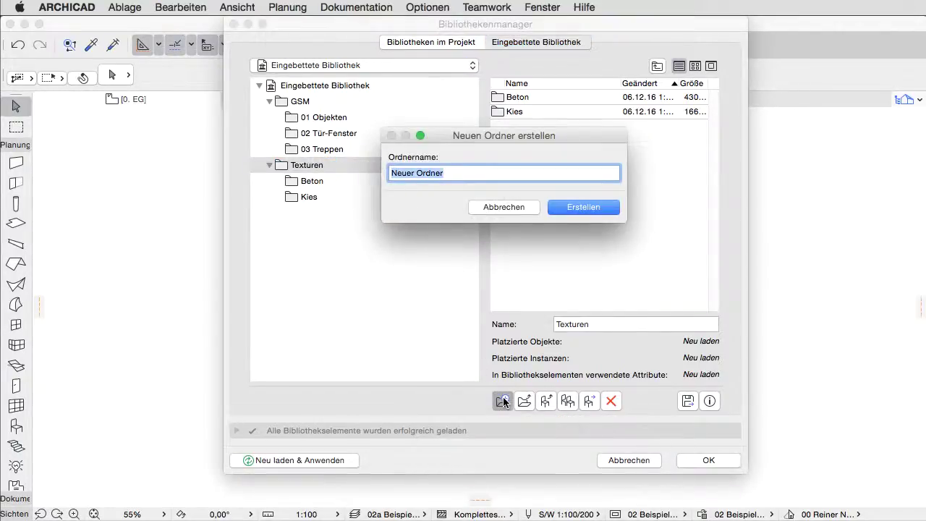
text(Holz)
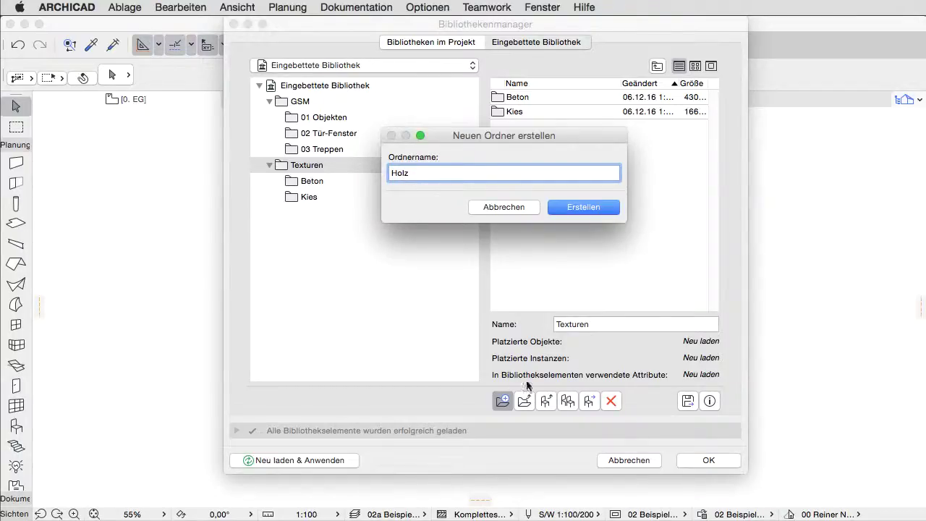
click(603, 210)
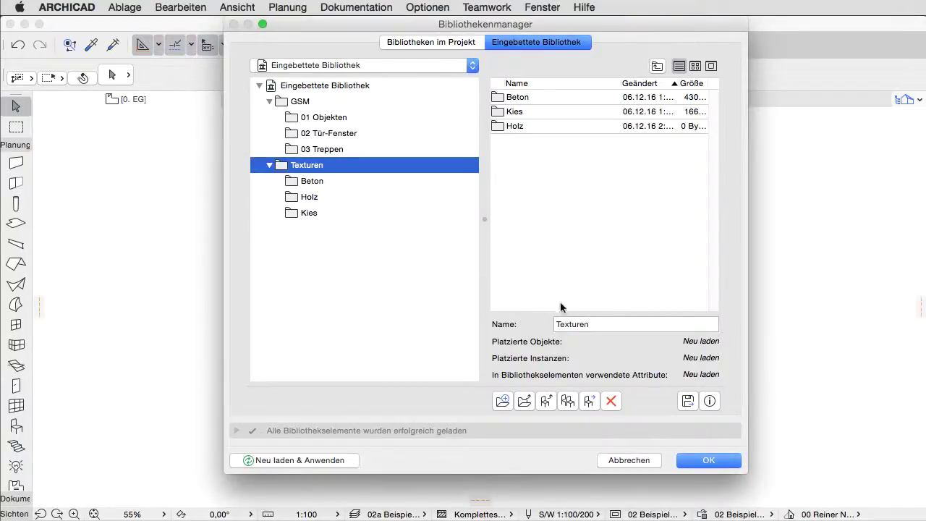
Import the Fliesen folder from disk into Texturen, giving Fliesen 01.jpg through Fliesen 07.jpg
click(526, 402)
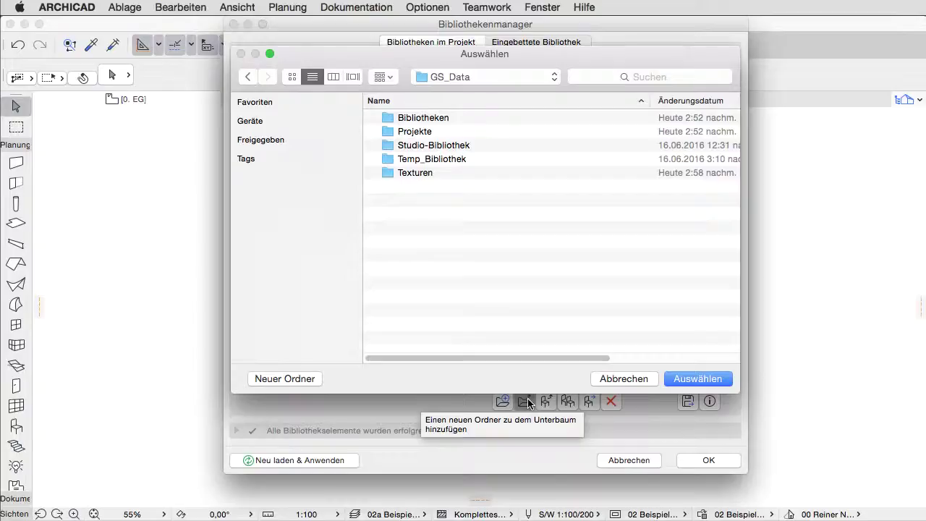
double_click(447, 173)
click(435, 117)
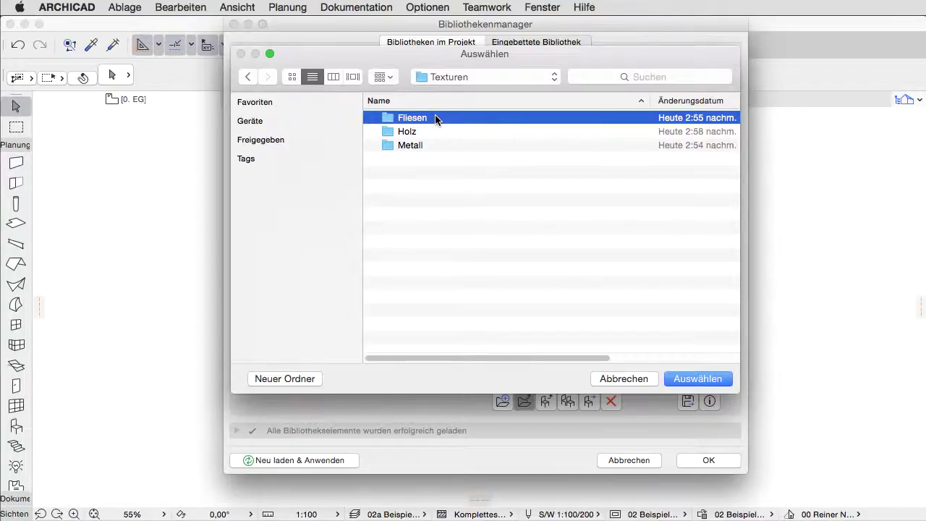
click(724, 378)
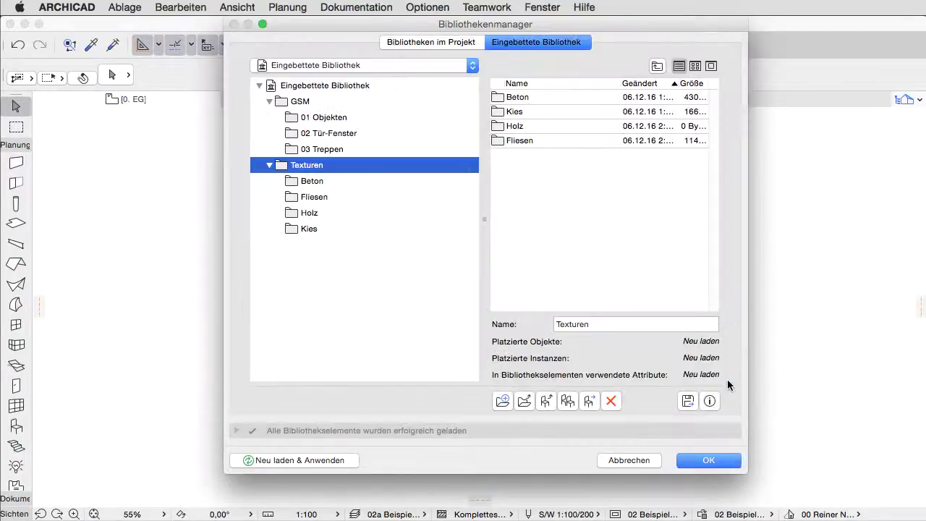
click(337, 200)
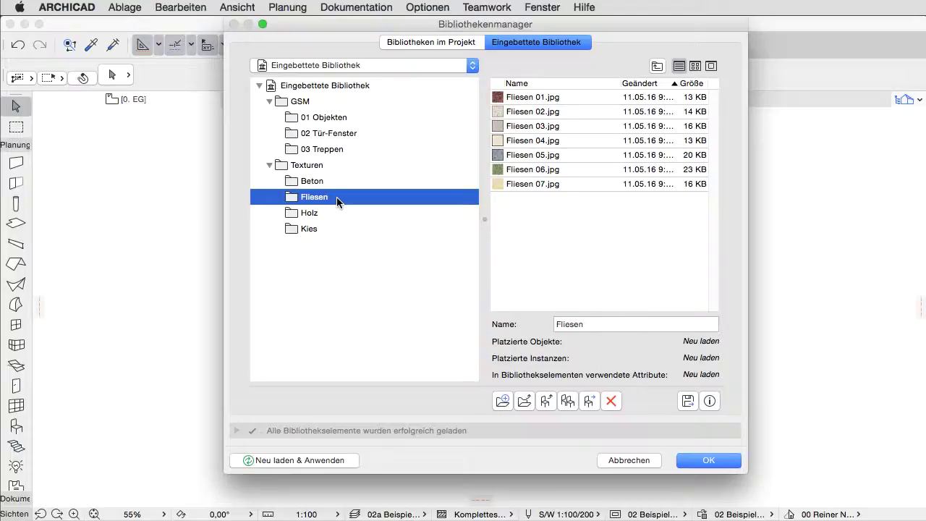
Import Holz 06.jpg, Holz 06B.jpg and Holz 07.jpg into the Holz folder
click(328, 212)
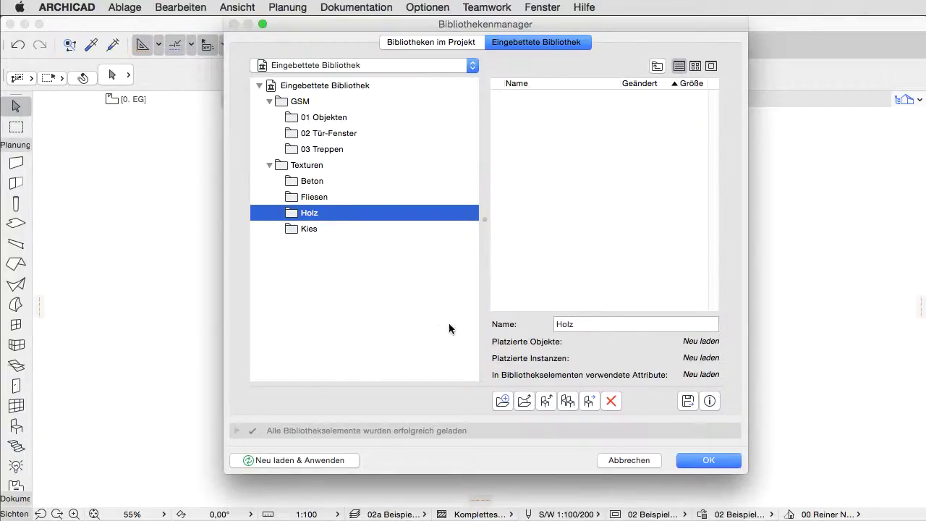
click(546, 399)
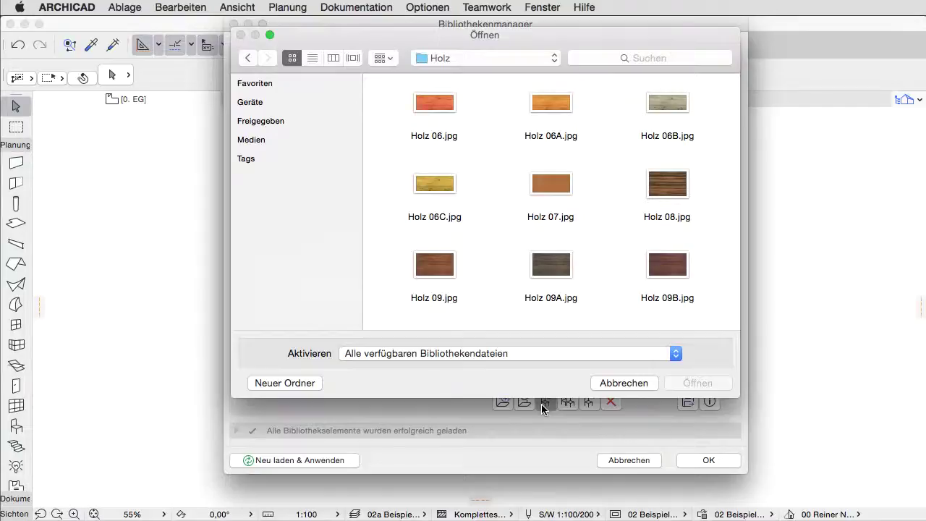
click(437, 110)
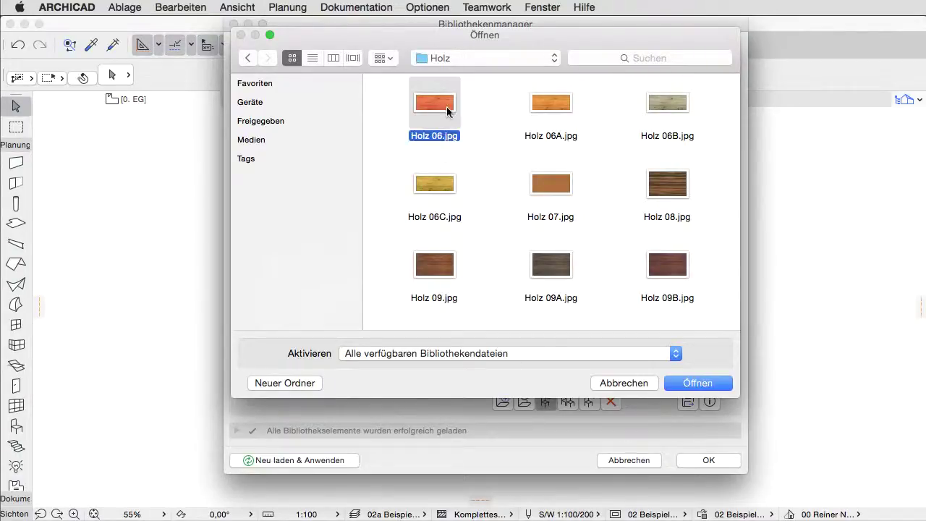
super+click(648, 114)
super+click(567, 192)
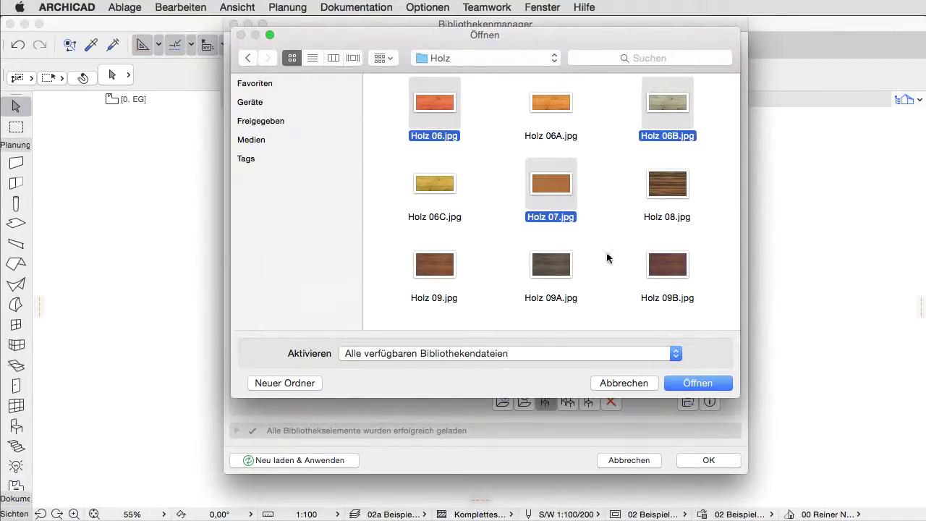
click(714, 384)
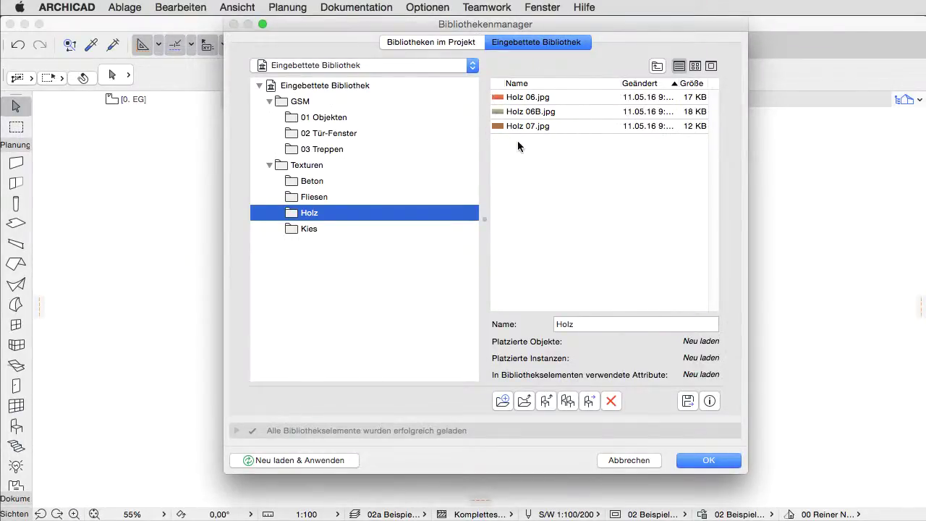
click(561, 112)
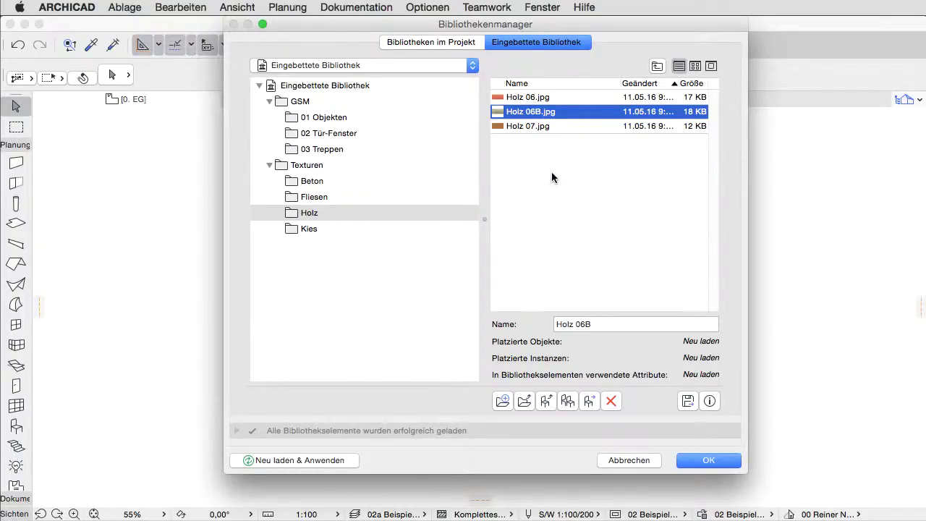
Duplicate Holz 06B.jpg within Holz and rename the copy to Holz 06C
click(571, 400)
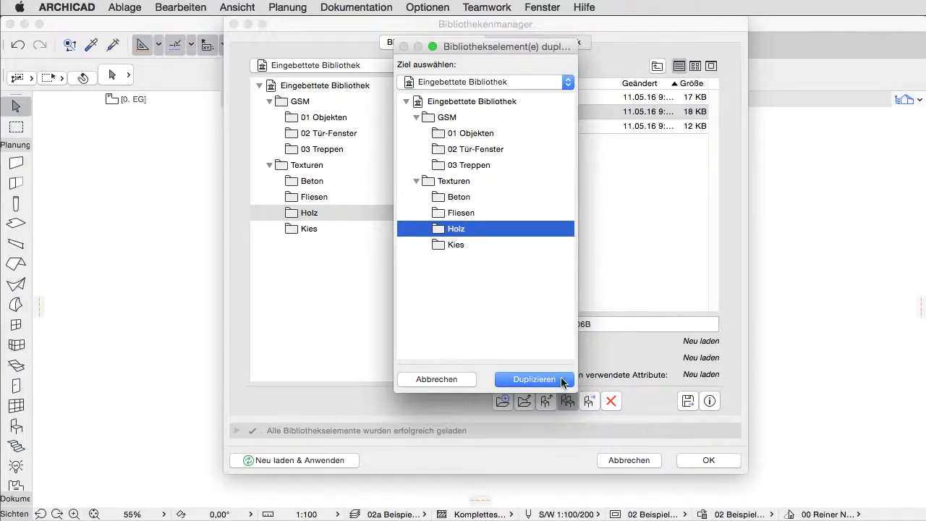
click(561, 377)
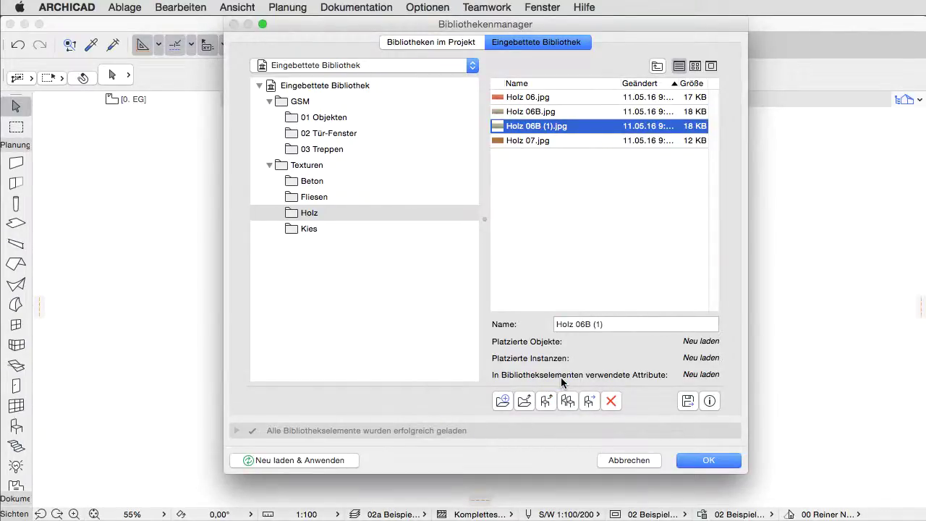
drag(605, 324, 591, 324)
key(shift+Left)
text(C)
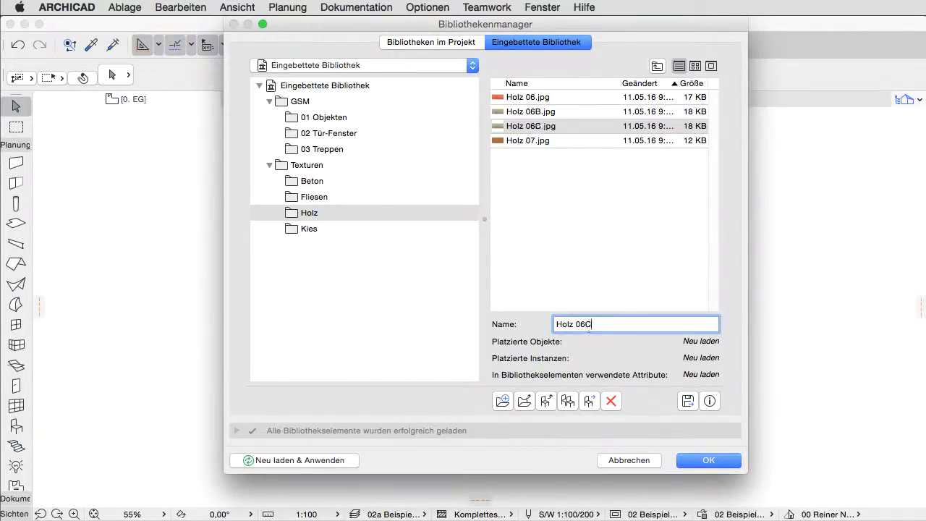
click(587, 304)
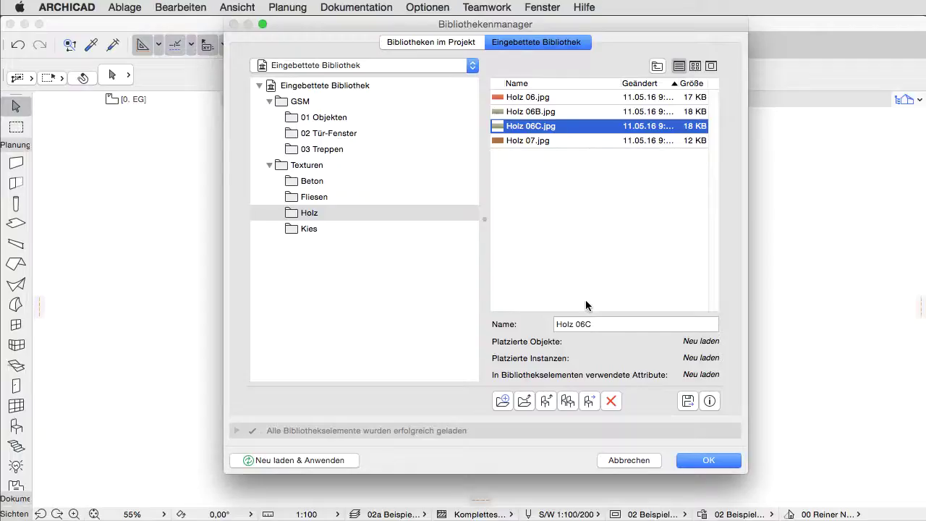
Move Holz 06C.jpg from the Holz folder up into Texturen
click(590, 402)
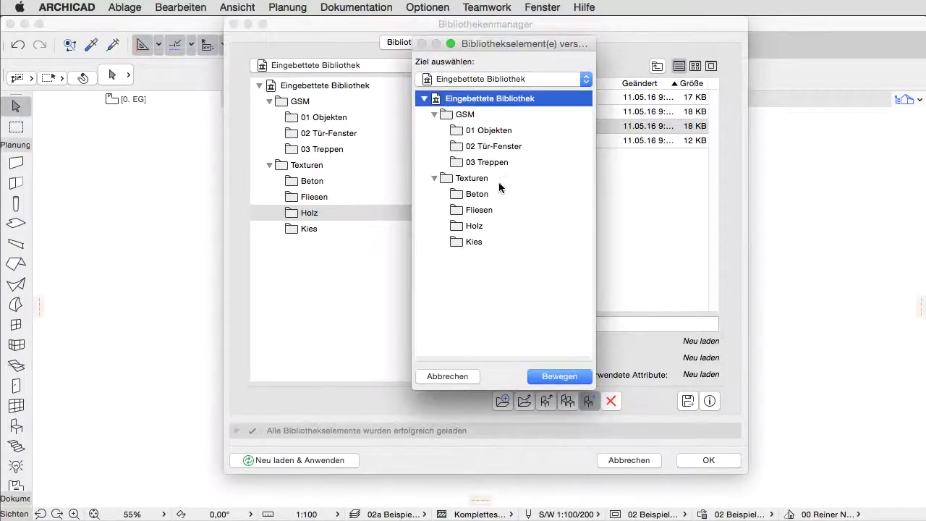
click(499, 181)
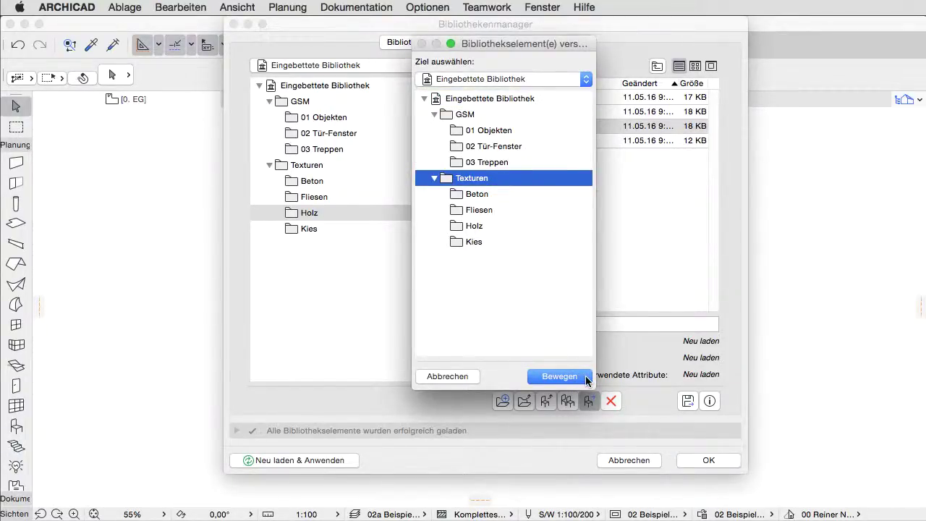
click(560, 377)
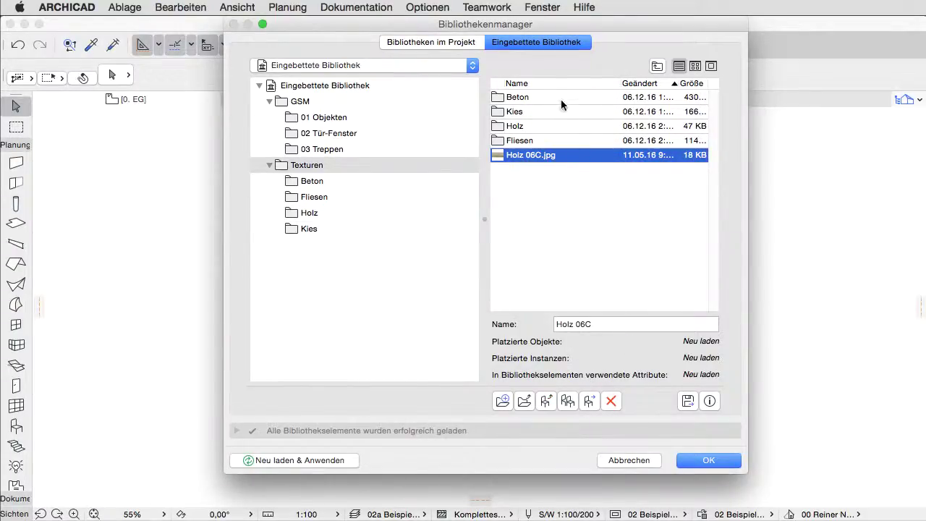
click(570, 169)
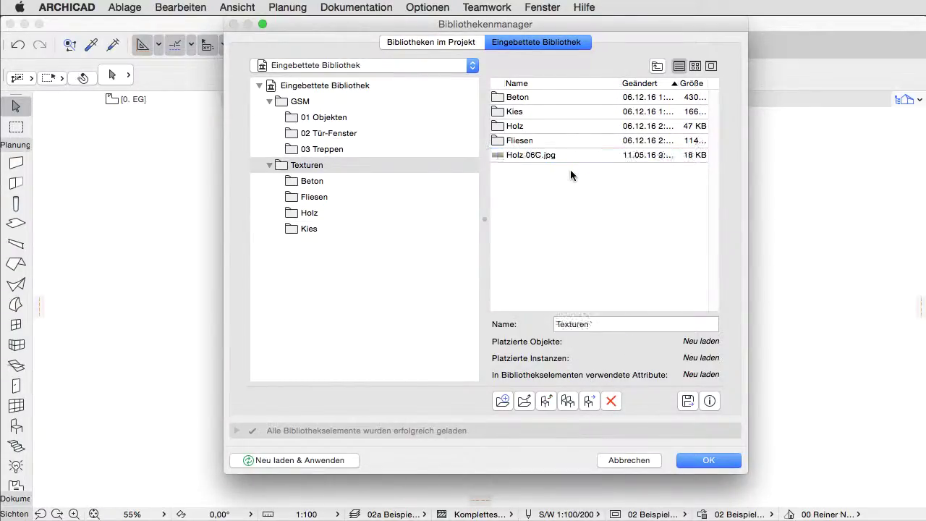
click(560, 155)
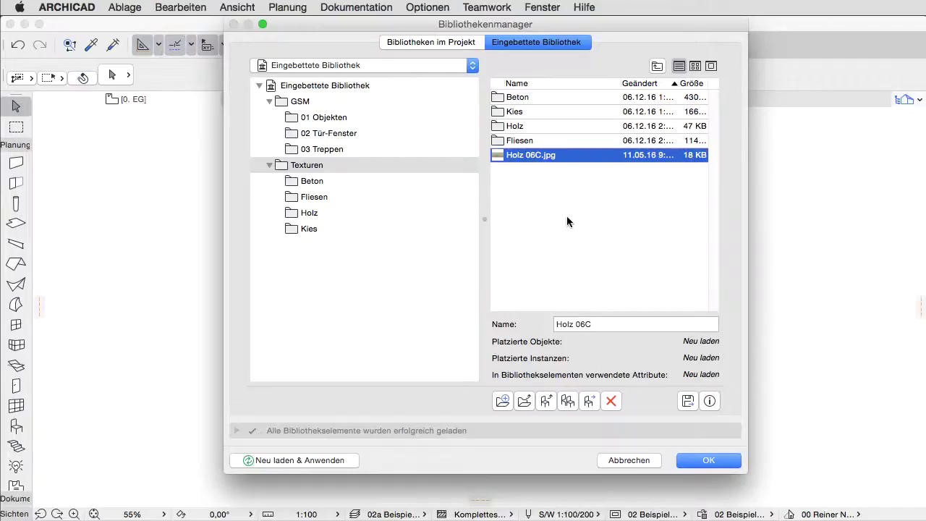
Delete Holz 06C.jpg from Texturen, confirming with Löschen
click(612, 403)
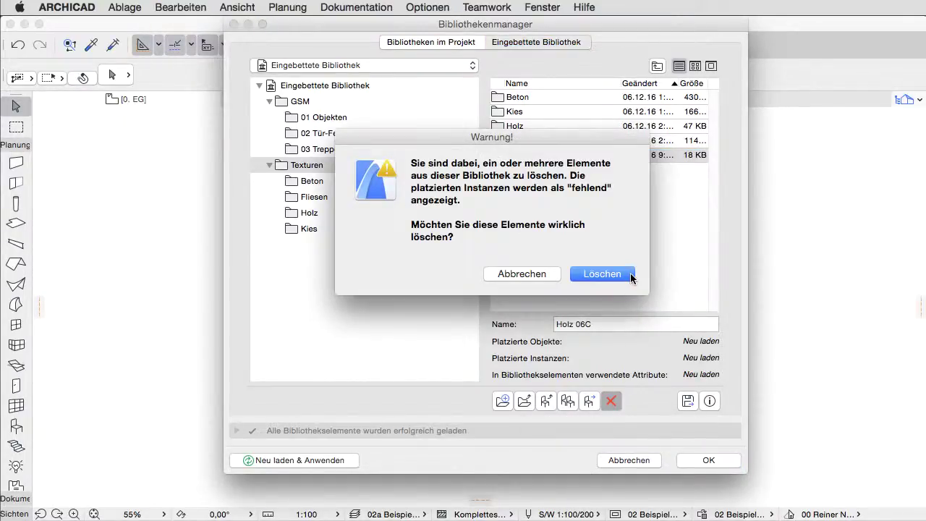
click(630, 275)
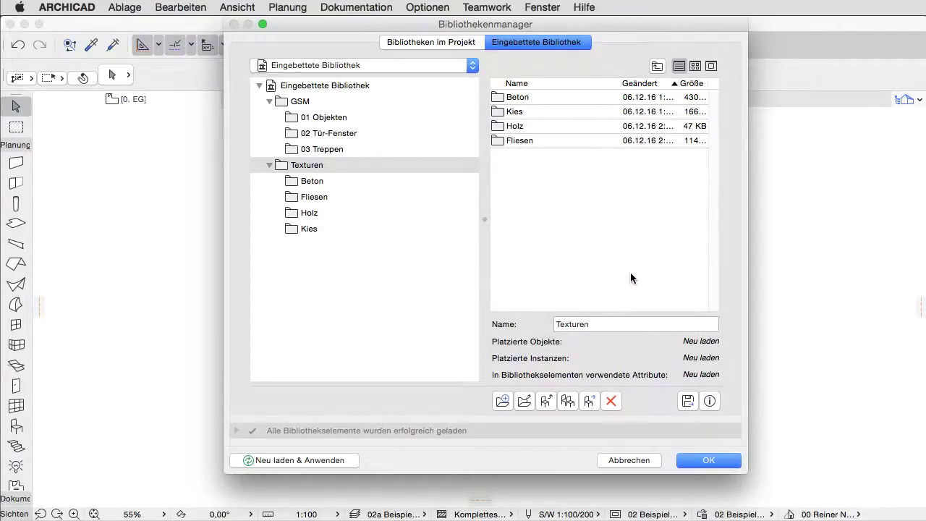
View the info for the Texturen folder, then for Holz 06B.jpg inside Holz
click(711, 402)
click(684, 372)
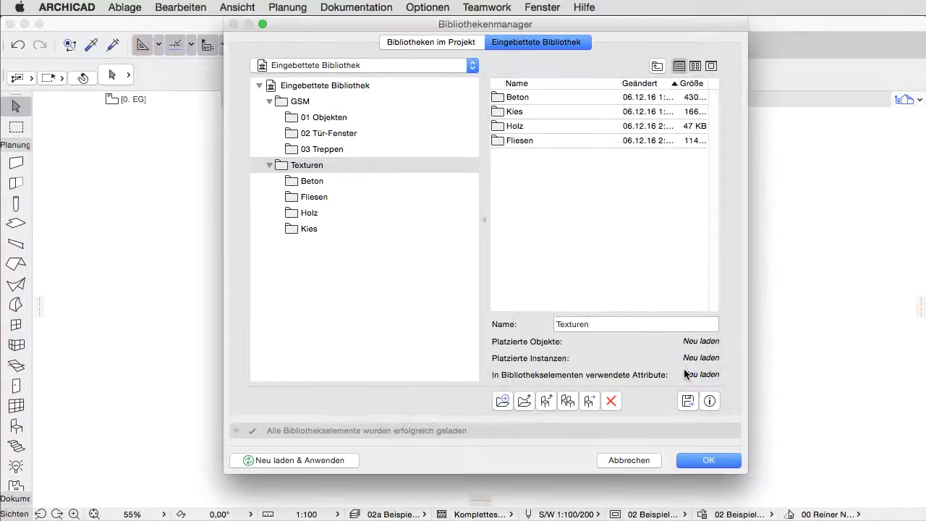
double_click(516, 126)
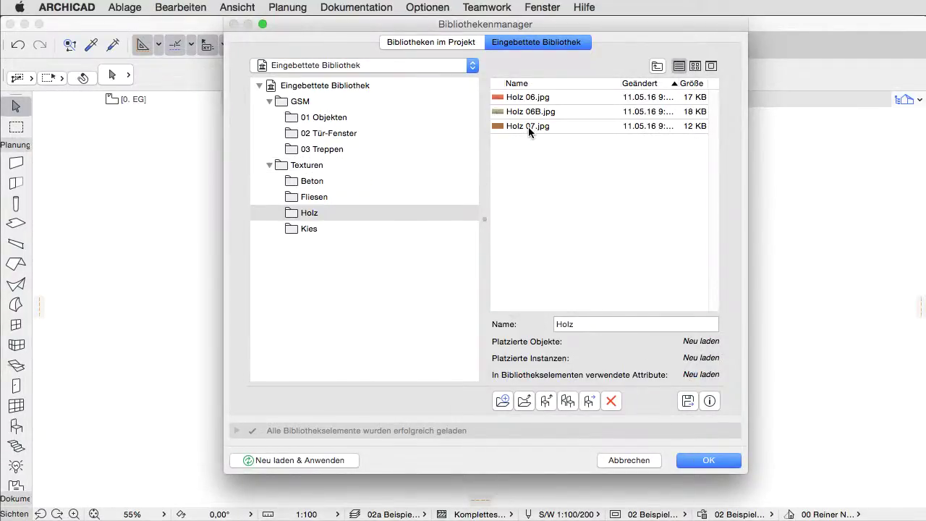
click(557, 114)
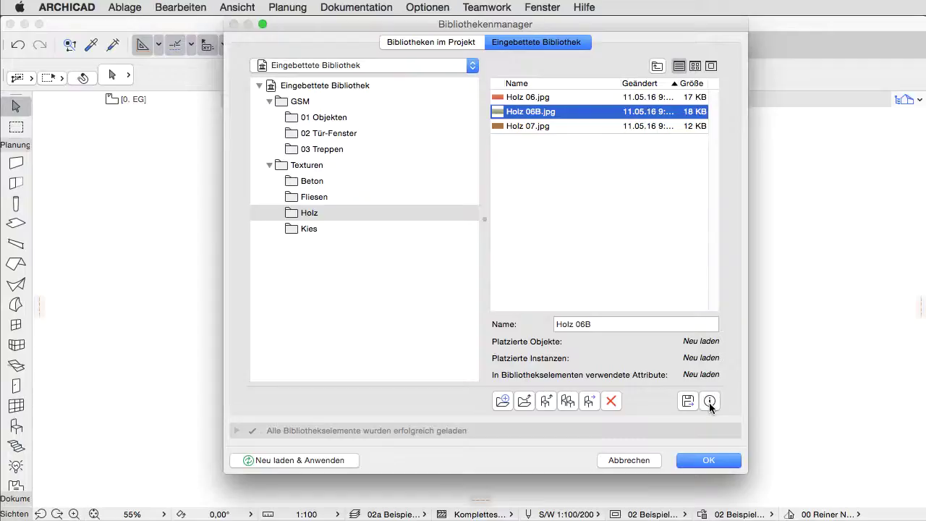
click(709, 402)
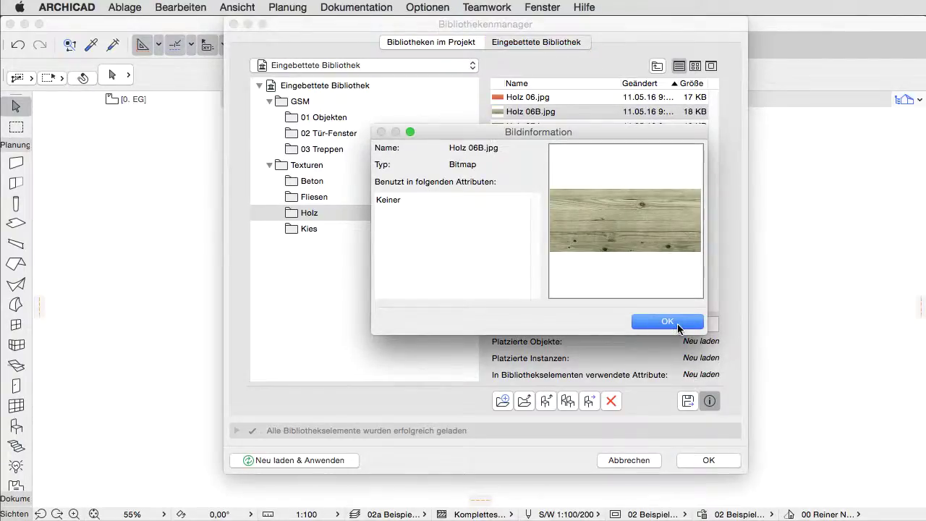
click(673, 323)
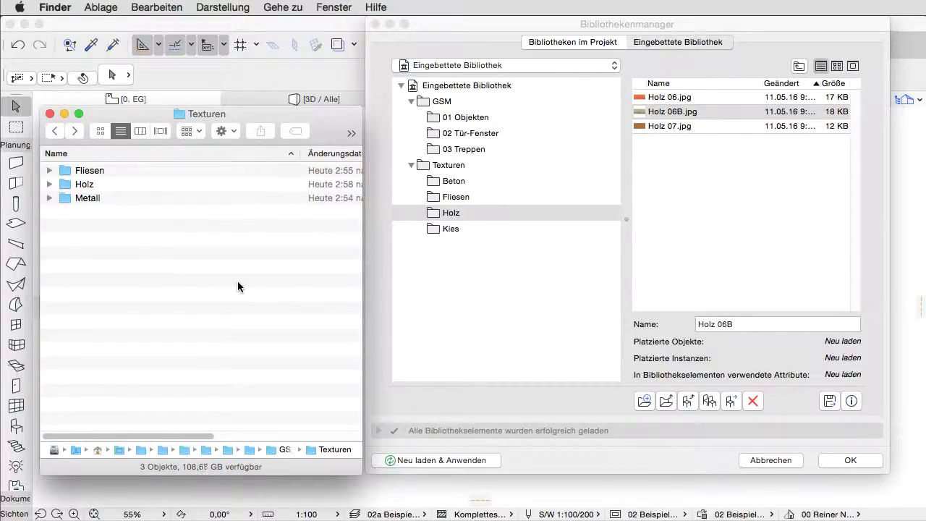
Drag the Metall folder from Finder into Texturen, then Holz 08, 09A and 09B into Holz
click(105, 198)
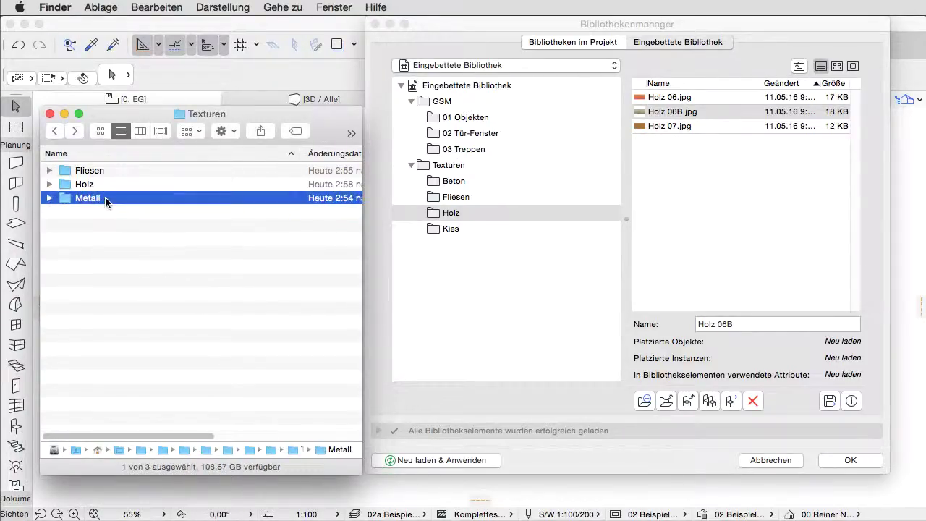
drag(105, 197, 469, 168)
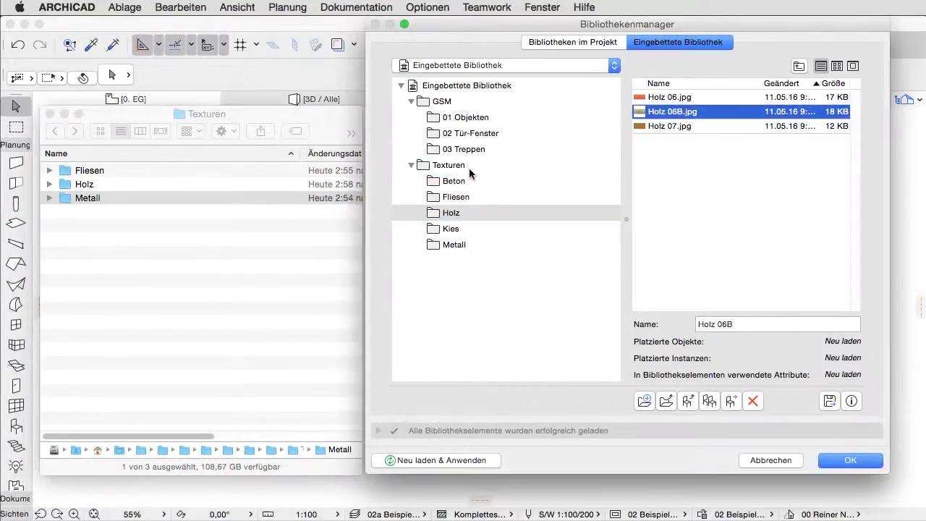
click(151, 240)
double_click(102, 188)
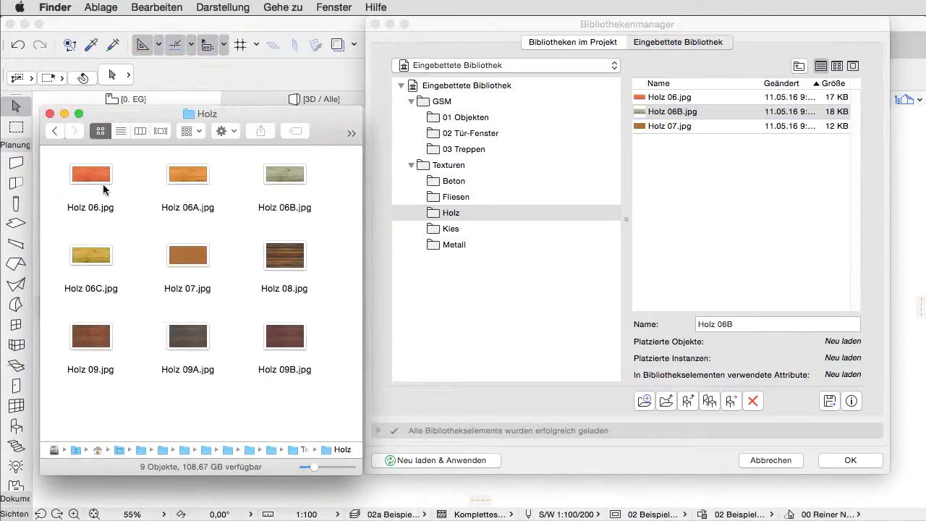
click(276, 342)
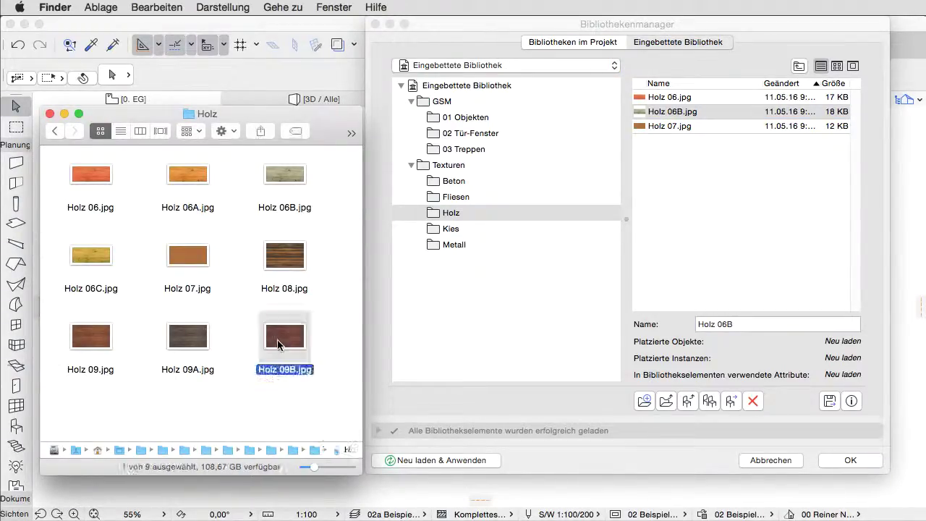
super+click(197, 342)
drag(281, 346, 715, 210)
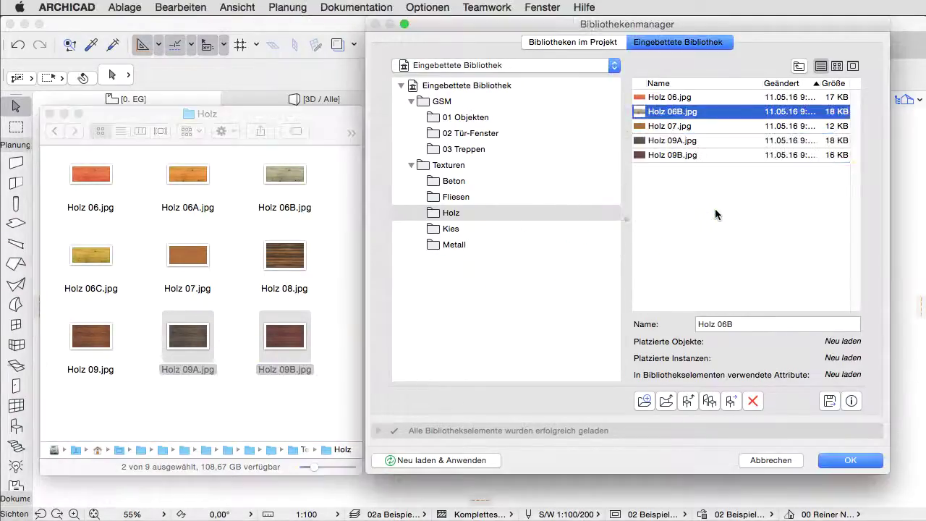
drag(284, 259, 447, 215)
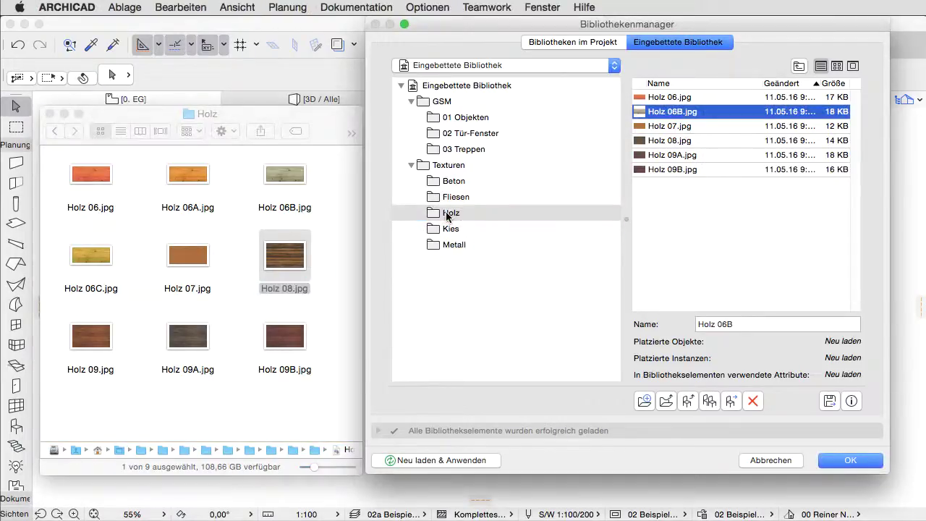
Shift the three furniture objects from Bürotisch.gsm onward between 01 Objekten and GSM, leaving them in 01 Objekten
click(503, 120)
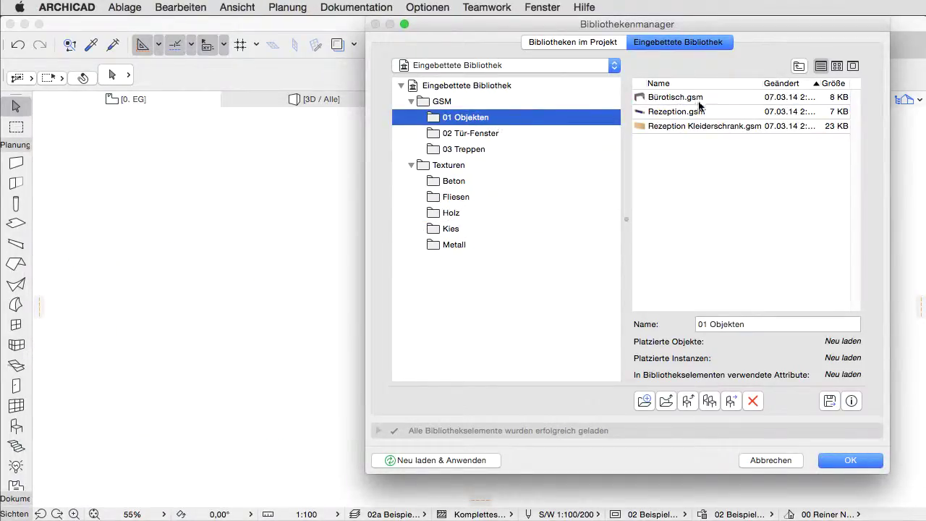
click(717, 97)
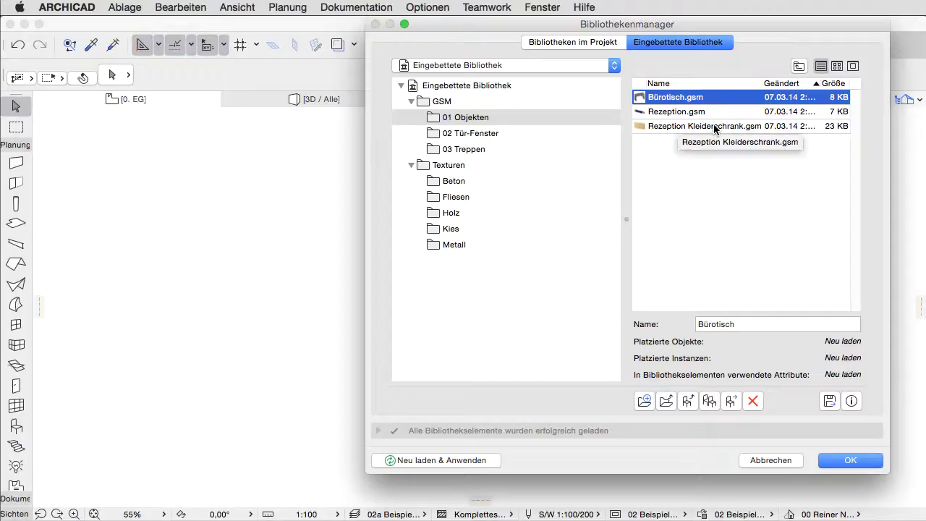
shift+click(703, 126)
drag(650, 104, 458, 107)
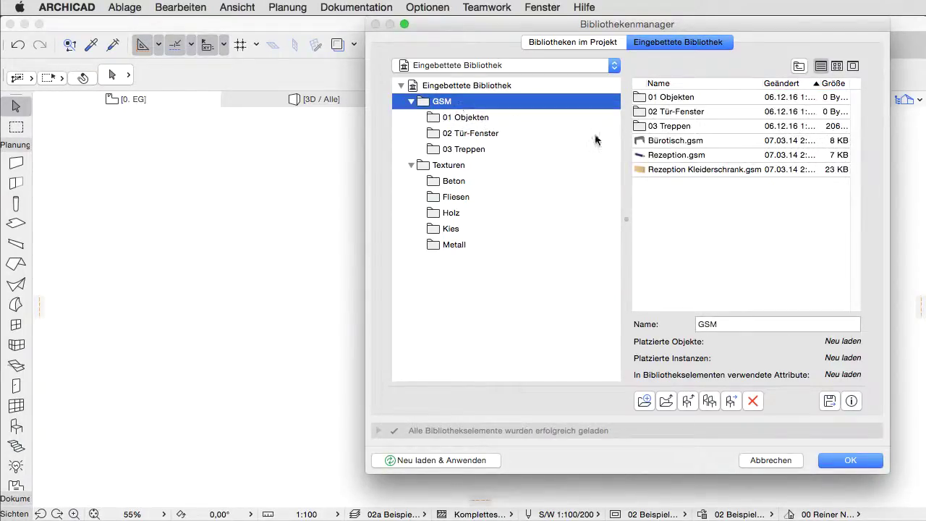
click(706, 142)
shift+click(706, 171)
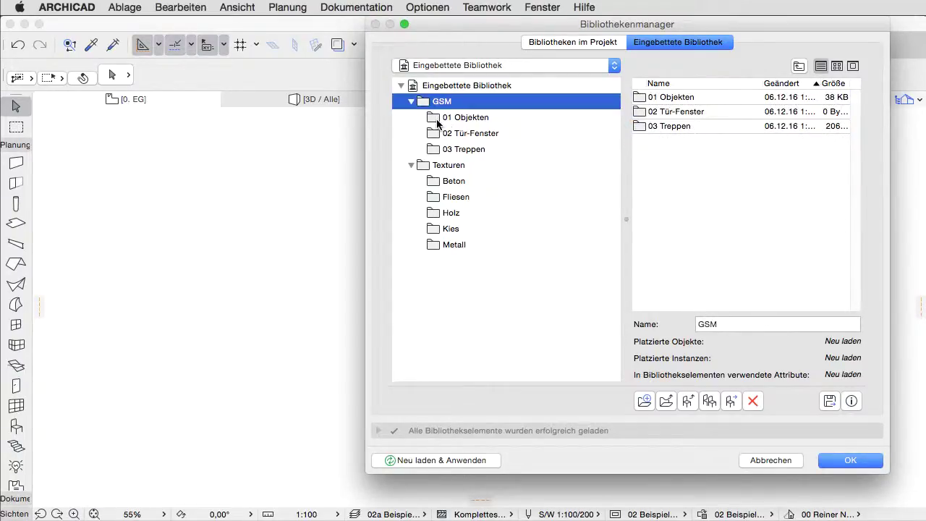
Move Treppen-20.gsm out of 03 Treppen directly into the GSM folder
click(411, 166)
click(411, 101)
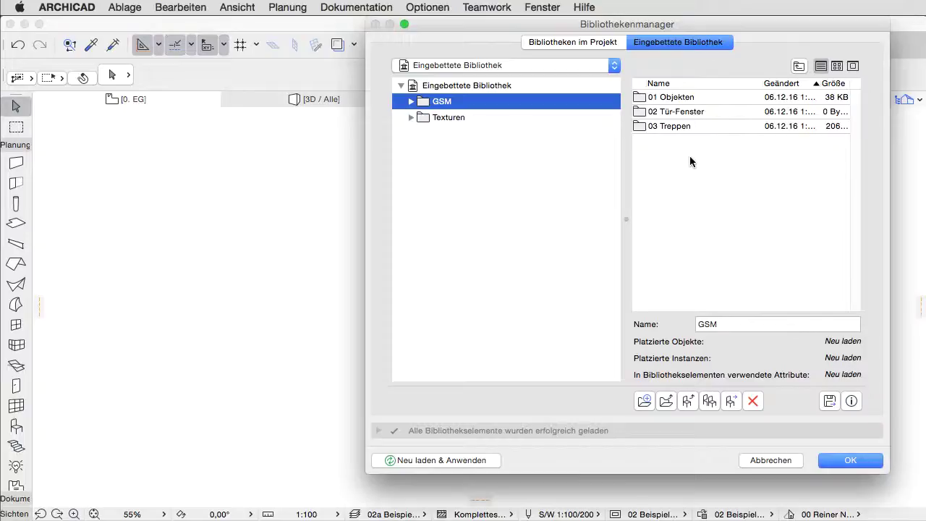
double_click(702, 127)
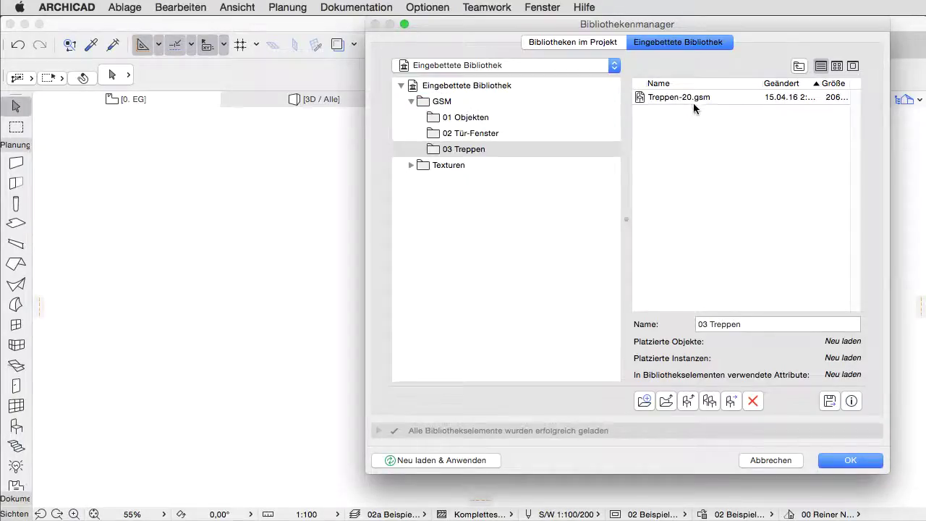
click(693, 101)
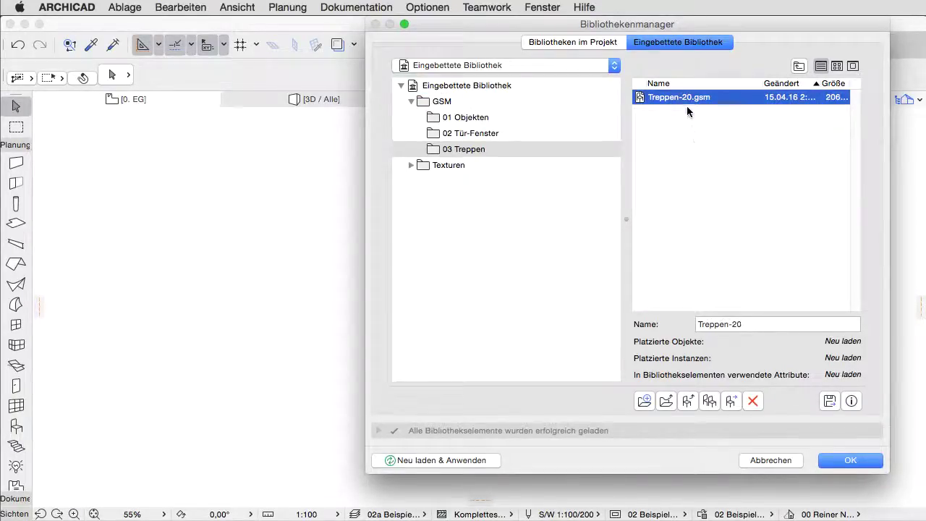
drag(685, 102, 457, 107)
click(457, 105)
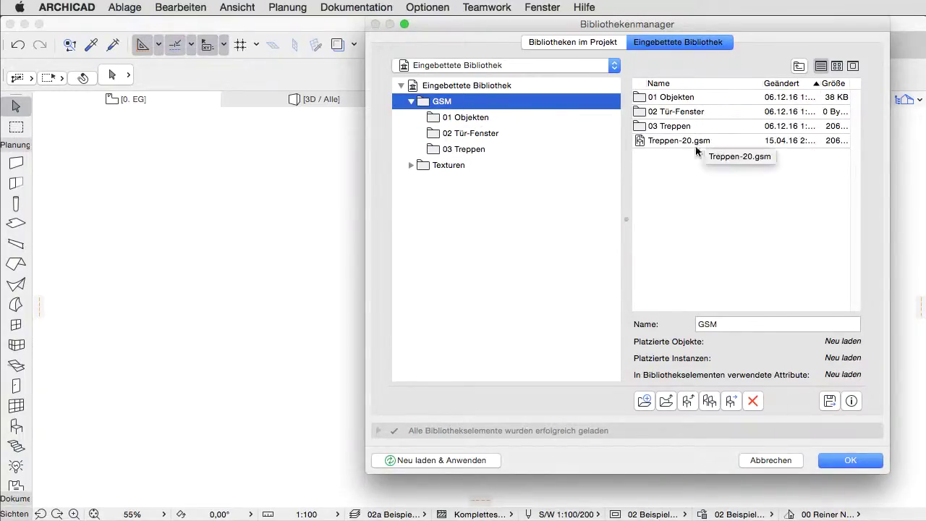
Browse the Beton textures folder and select the concrete images Beton01 through Beton04
click(411, 166)
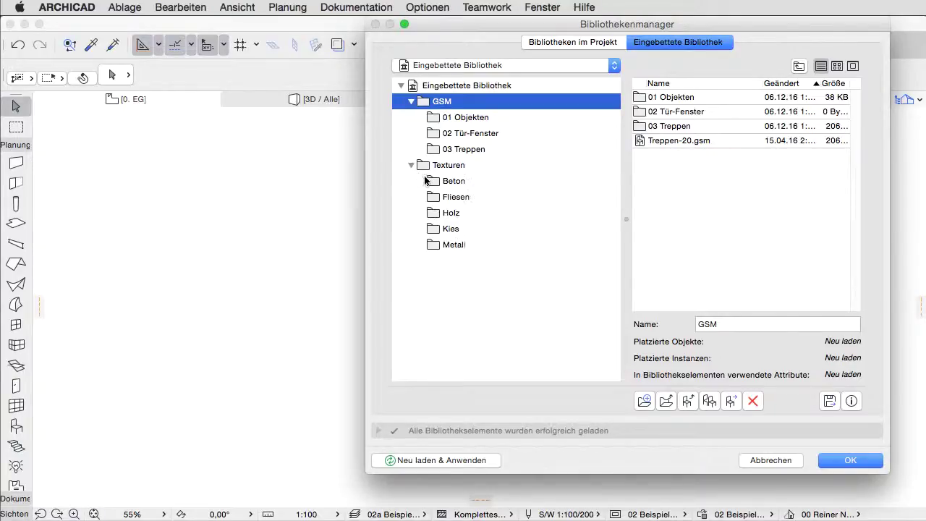
click(427, 181)
click(699, 97)
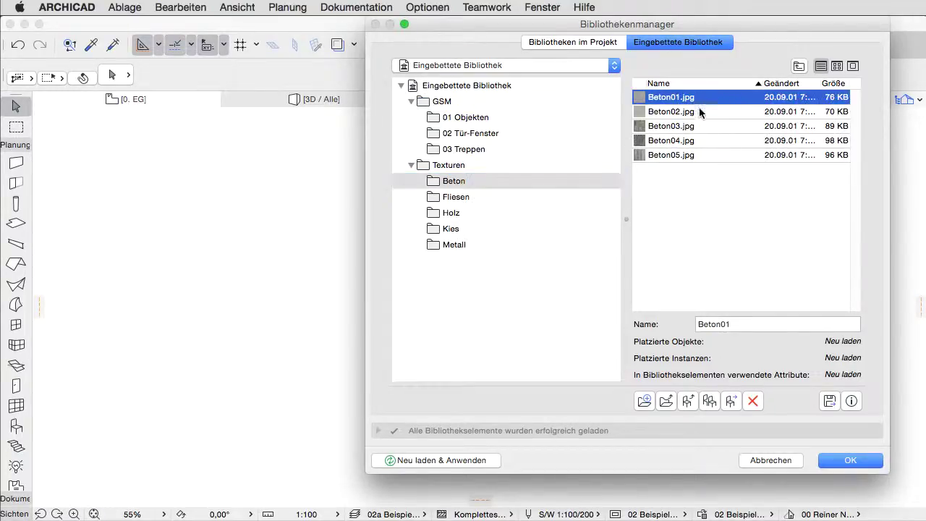
shift+click(698, 140)
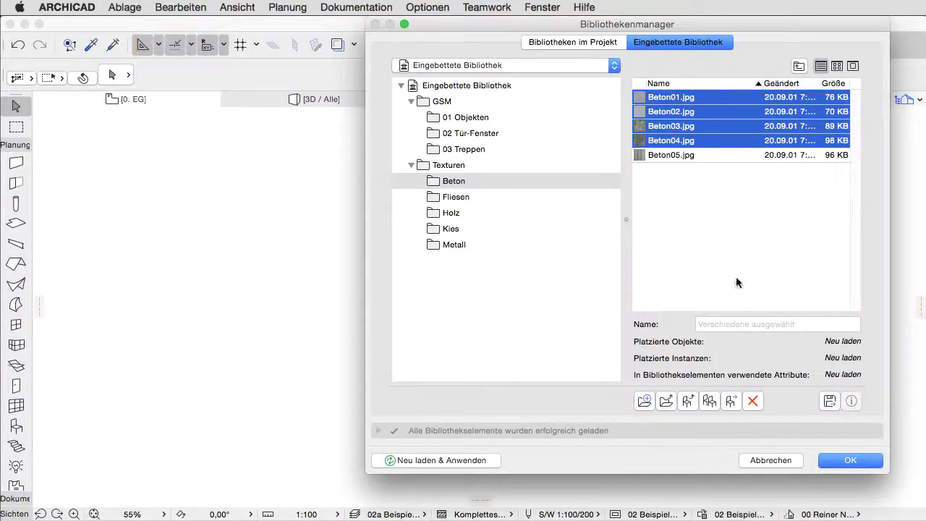
click(710, 219)
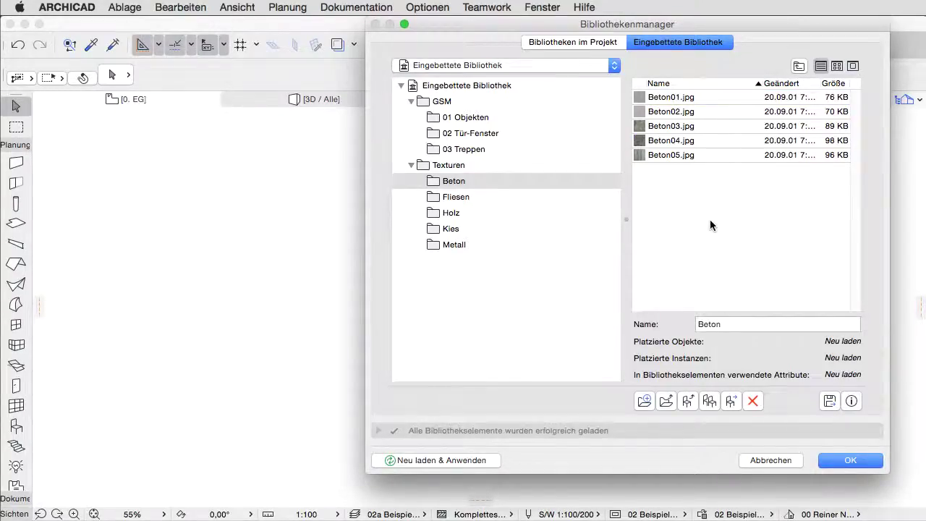
View the available actions for Beton04.jpg and the Beton folder, then show the library list
right_click(647, 141)
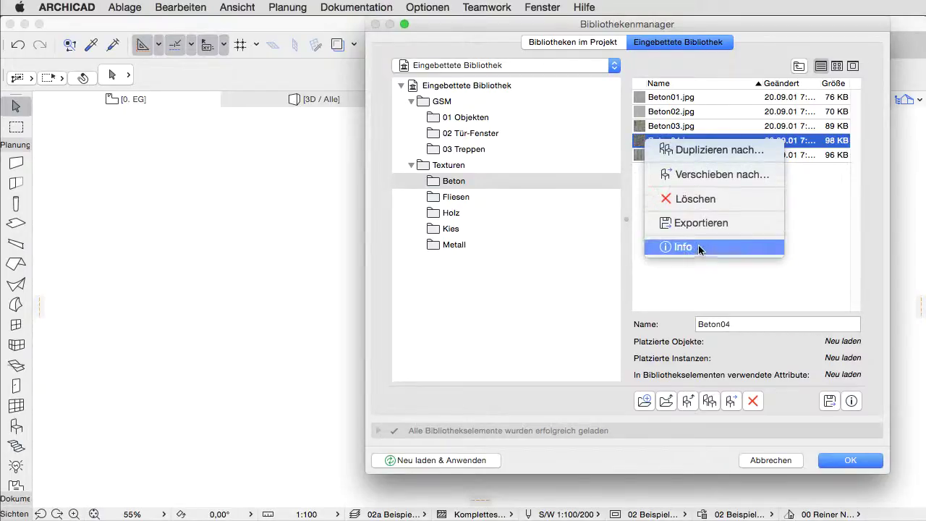
right_click(468, 180)
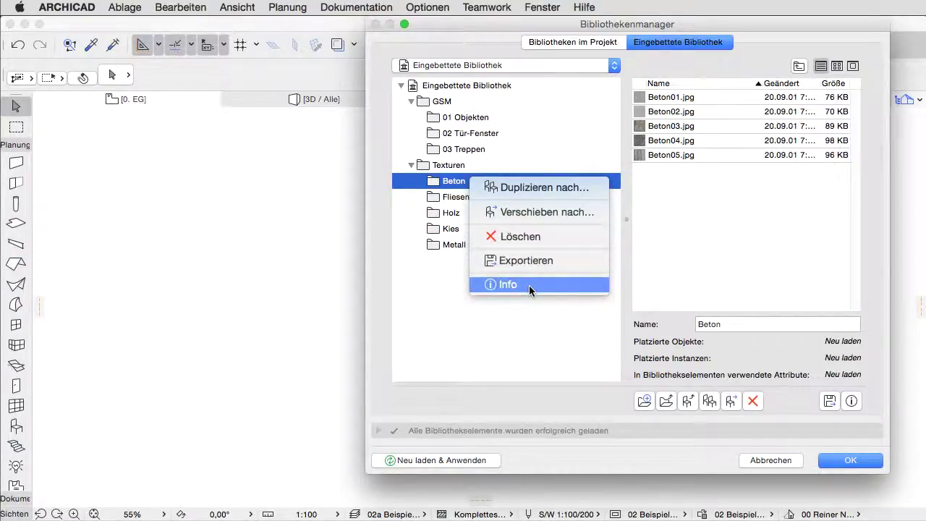
click(532, 314)
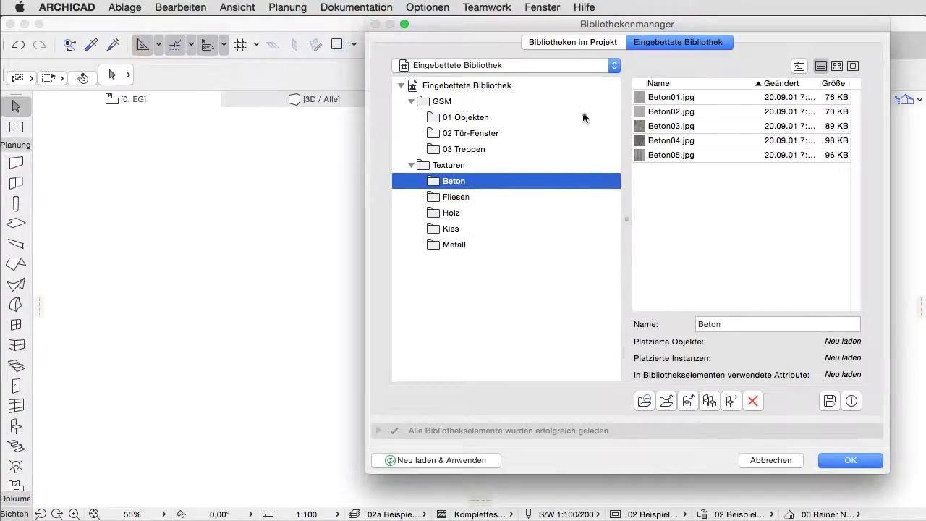
click(614, 66)
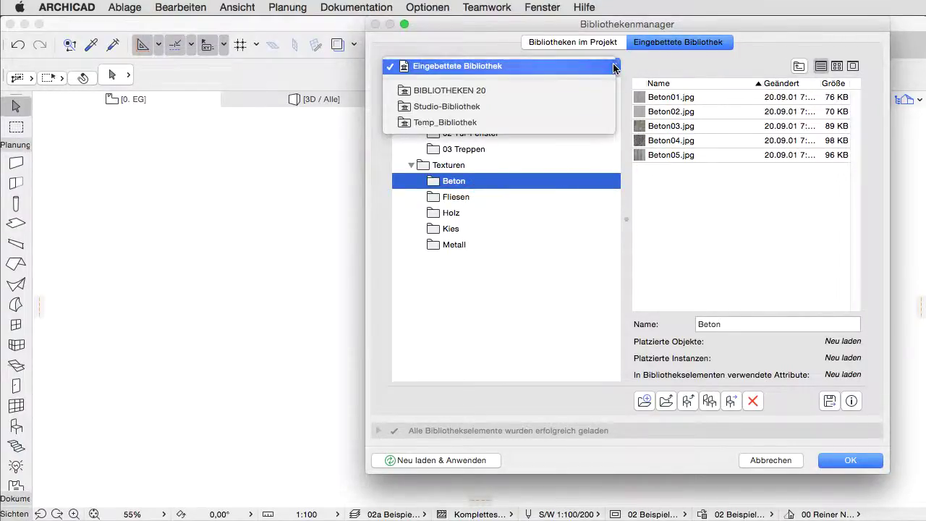
Choose BIBLIOTHEKEN 20 as the library to browse in the Library Manager
click(527, 89)
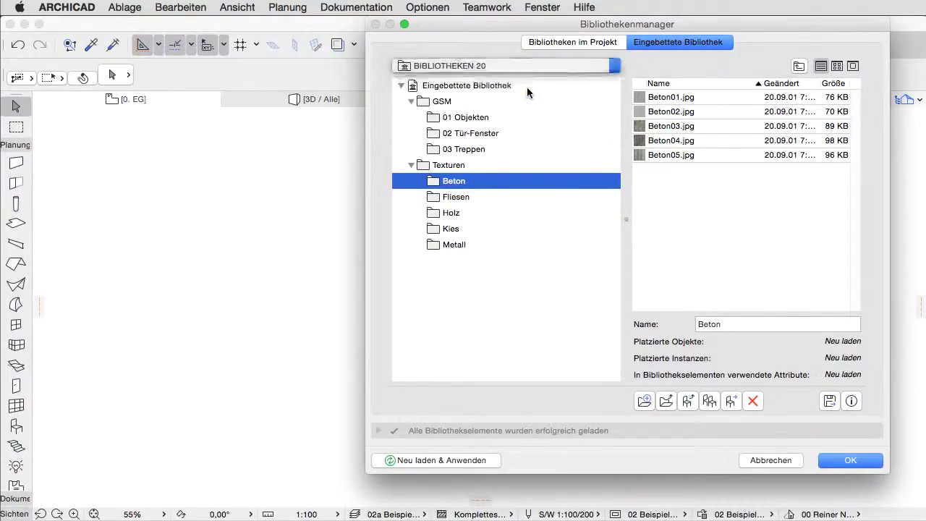